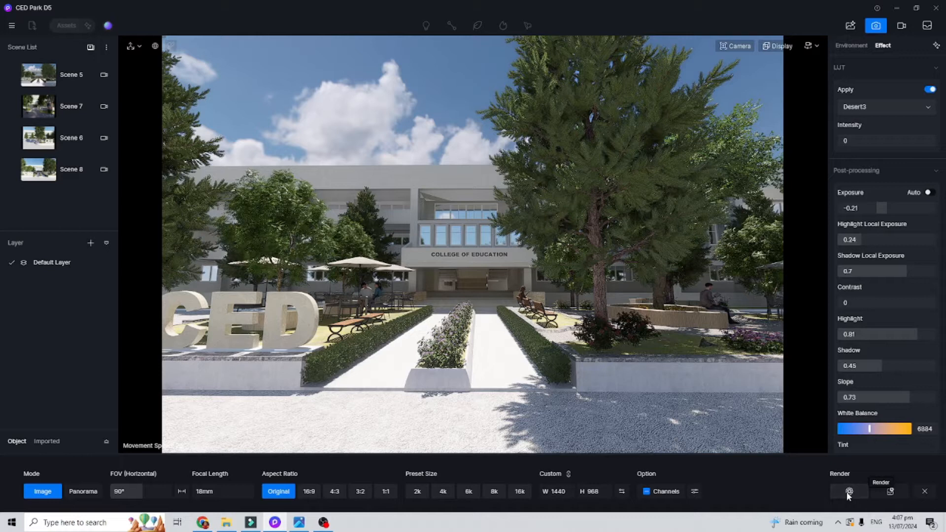
Render the current camera view as a still image and save it as the PNG Image(1) on the Desktop
{"action": "left_click", "coordinate": [847, 491]}
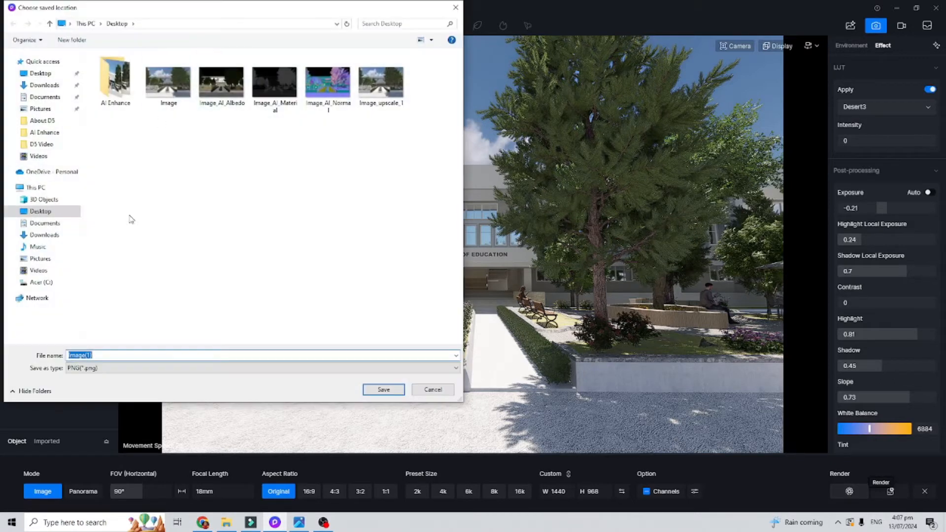
{"action": "left_click", "coordinate": [381, 390]}
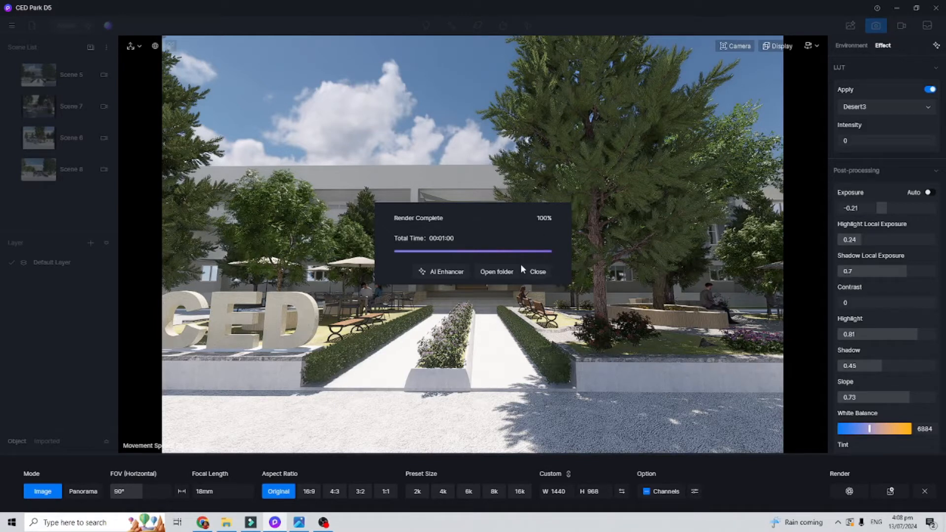
Enhance the finished render with AI Enhancer at Strong weight and save the result on the Desktop as Image(1)_upscale_1
{"action": "left_click", "coordinate": [439, 272]}
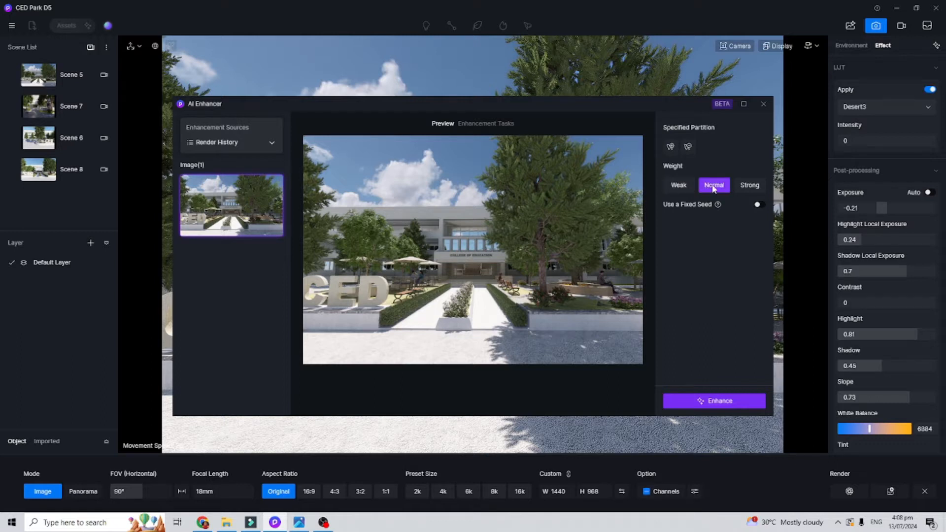
{"action": "left_click", "coordinate": [748, 188]}
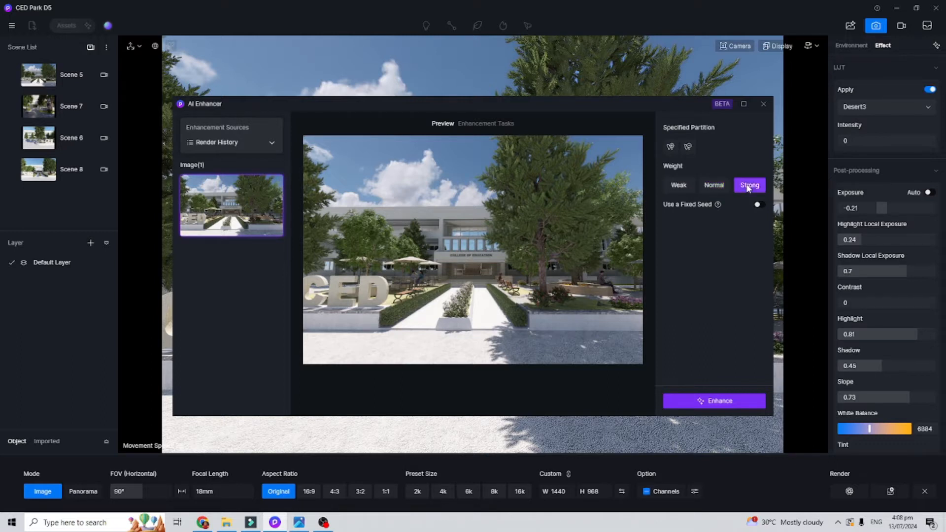
{"action": "left_click", "coordinate": [698, 403]}
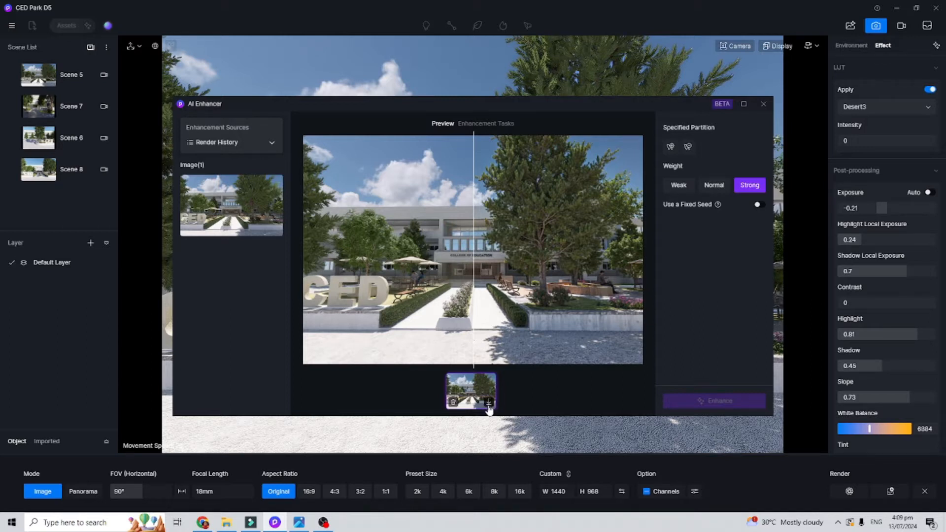
{"action": "left_click", "coordinate": [488, 404]}
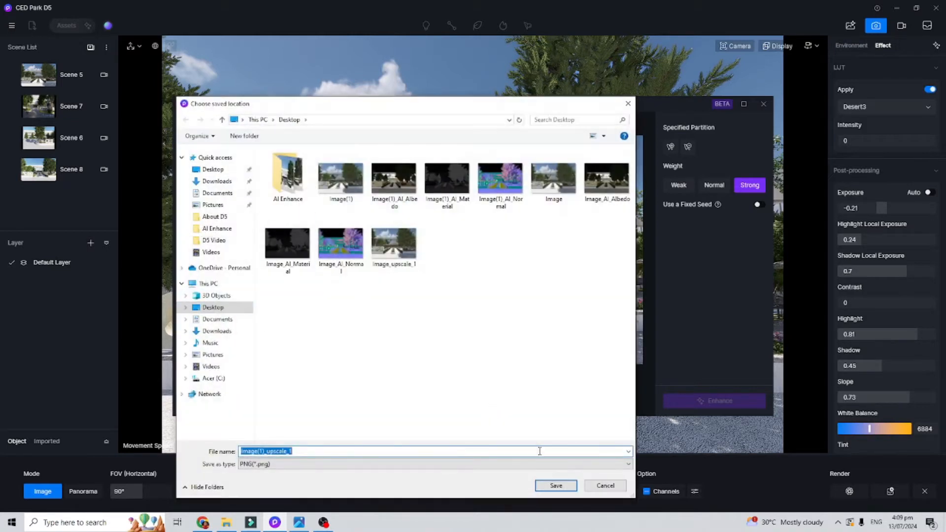
{"action": "left_click", "coordinate": [559, 487]}
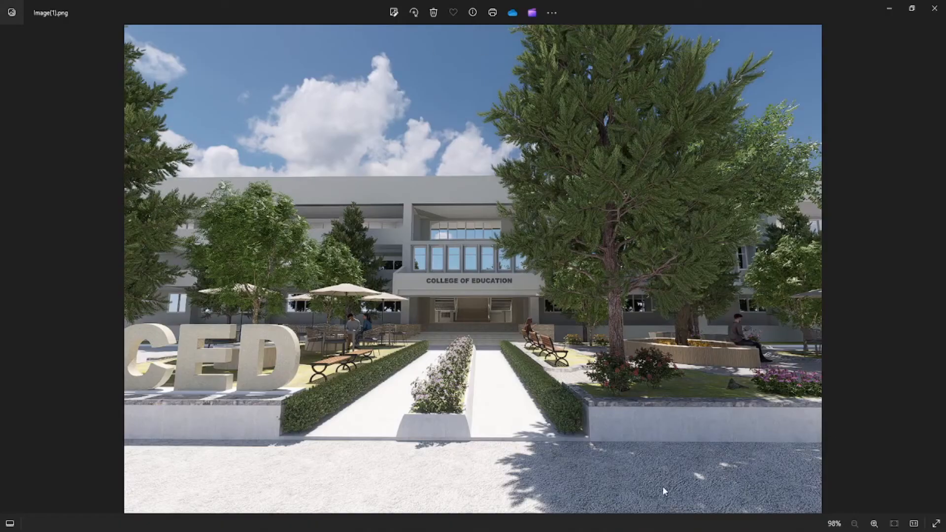
Compare Image(1).png with its enhanced version in the photo viewer and examine the original's CED letters, hedges and walkway up close
{"action": "left_click", "coordinate": [939, 271]}
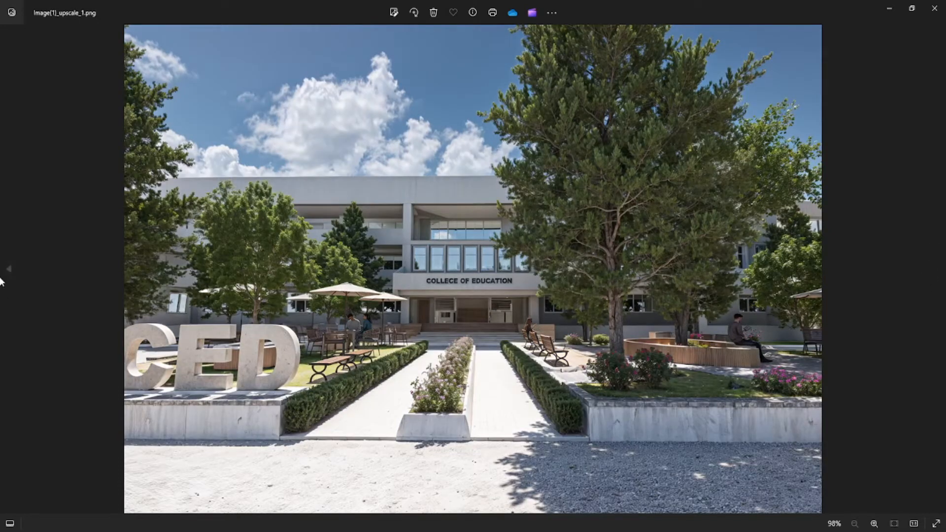
{"action": "left_click", "coordinate": [5, 270]}
{"action": "scroll", "coordinate": [289, 384], "scroll_direction": "up", "scroll_amount": 5}
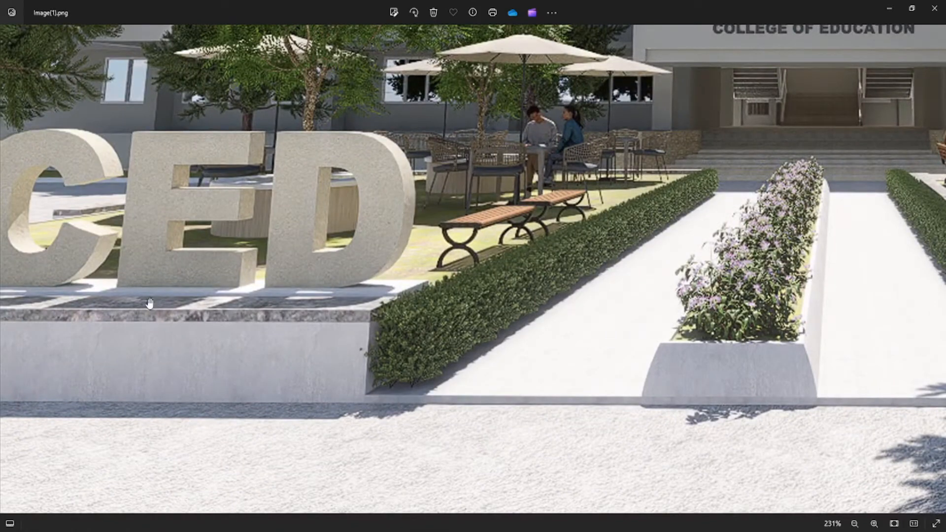
{"action": "left_click_drag", "start_coordinate": [525, 240], "coordinate": [359, 368]}
{"action": "left_click_drag", "start_coordinate": [514, 312], "coordinate": [331, 318]}
{"action": "scroll", "coordinate": [331, 318], "scroll_direction": "down", "scroll_amount": 5}
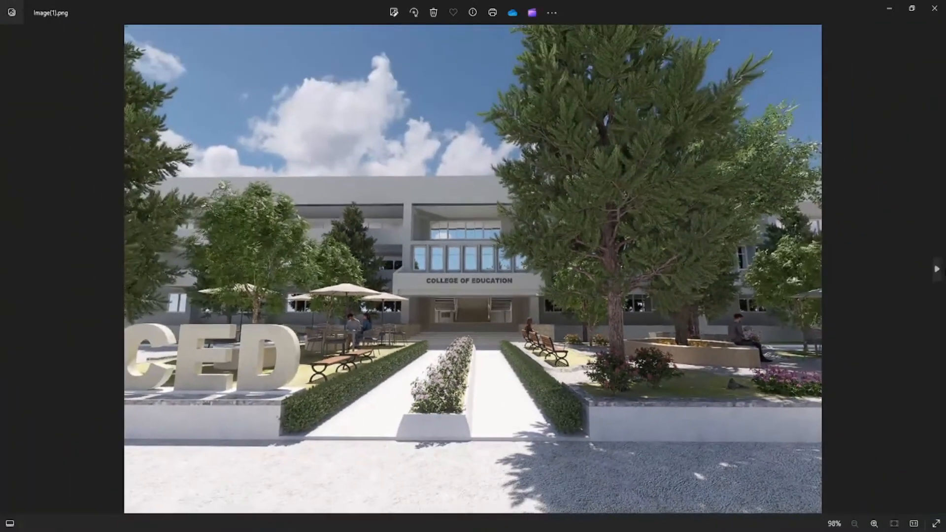
Examine the enhanced Image(1)_upscale_1.png up close around the CED letters, planter walls, flowering shrubs and curved wooden bench
{"action": "left_click", "coordinate": [937, 270]}
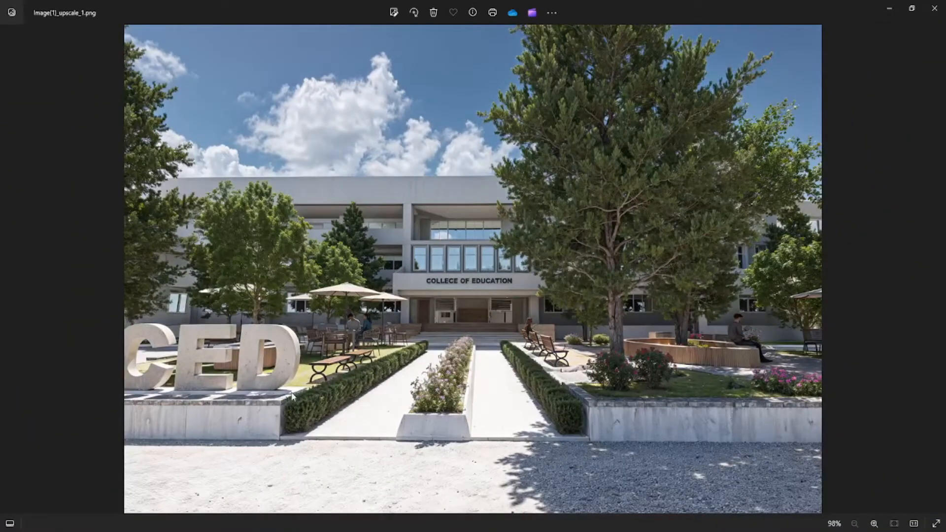
{"action": "scroll", "coordinate": [246, 438], "scroll_direction": "up", "scroll_amount": 6}
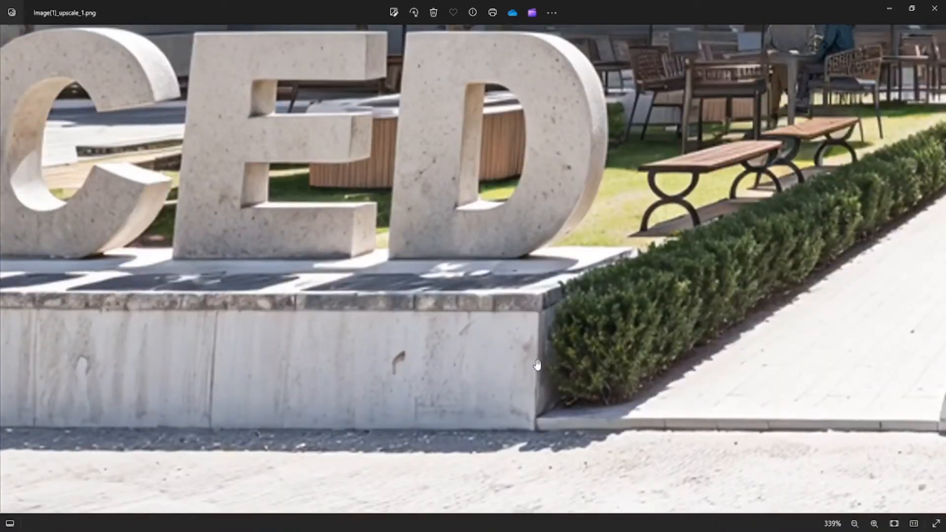
{"action": "scroll", "coordinate": [191, 436], "scroll_direction": "down", "scroll_amount": 3}
{"action": "left_click_drag", "start_coordinate": [764, 339], "coordinate": [383, 329]}
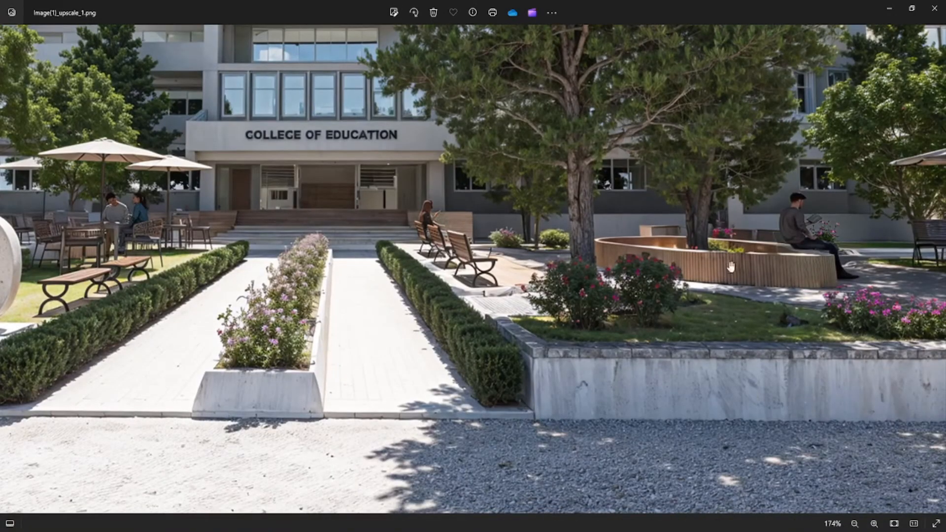
{"action": "scroll", "coordinate": [699, 392], "scroll_direction": "up", "scroll_amount": 5}
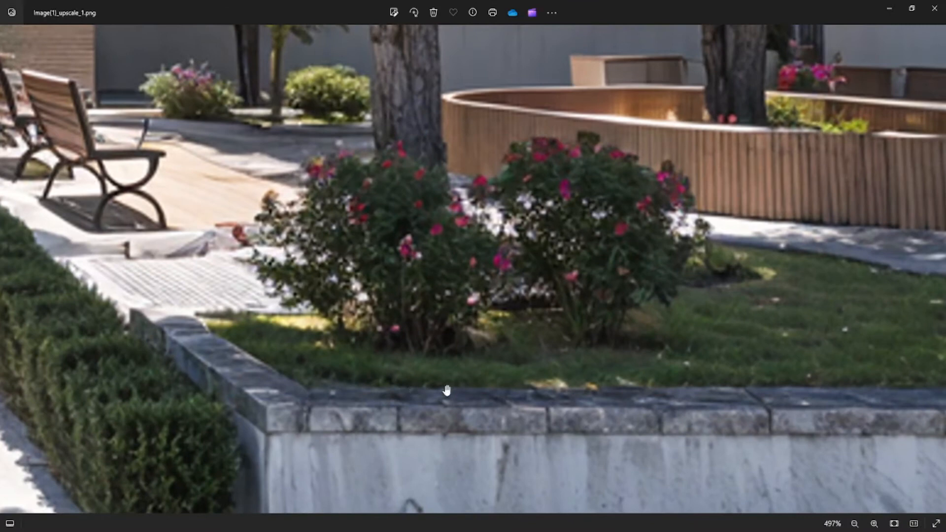
{"action": "scroll", "coordinate": [446, 391], "scroll_direction": "down", "scroll_amount": 5}
{"action": "scroll", "coordinate": [718, 369], "scroll_direction": "up", "scroll_amount": 5}
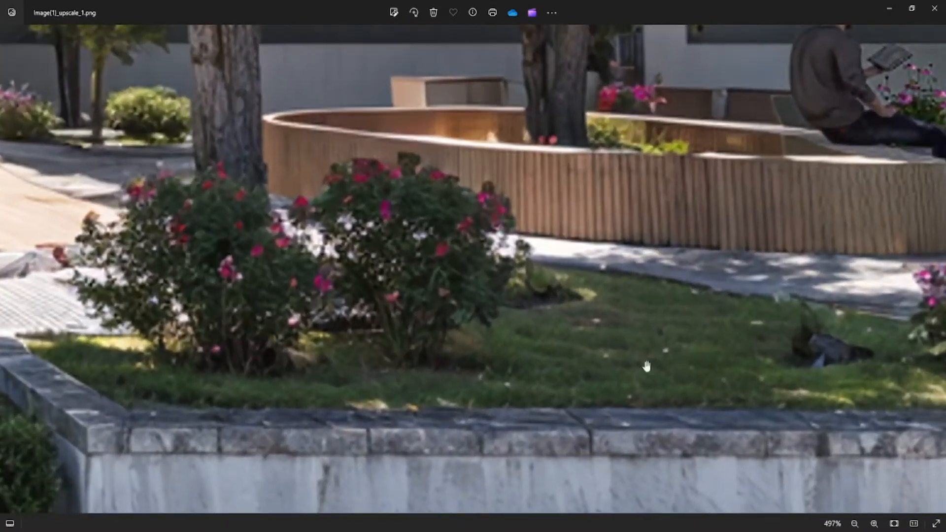
{"action": "scroll", "coordinate": [600, 383], "scroll_direction": "down", "scroll_amount": 8}
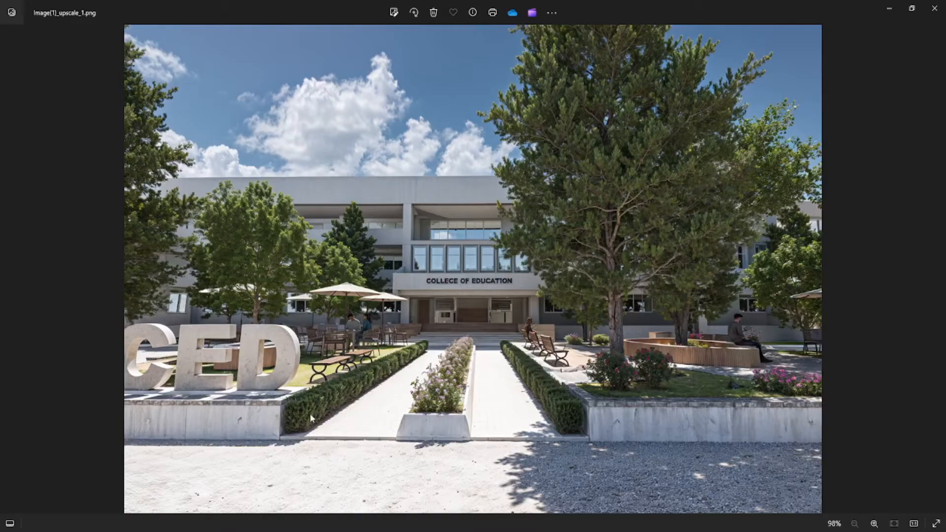
Examine the walkway hedges, central flower bed, seated people and building entrance in the enhanced image
{"action": "scroll", "coordinate": [310, 419], "scroll_direction": "up", "scroll_amount": 5}
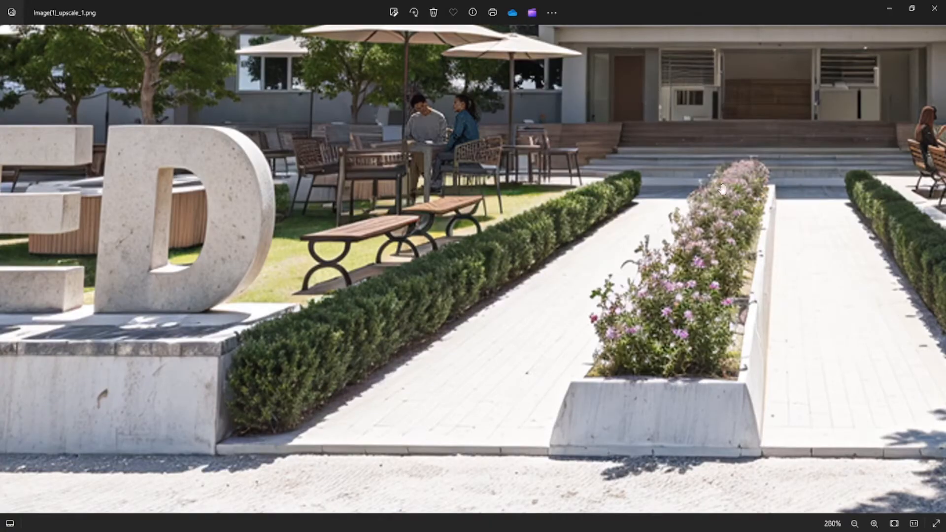
{"action": "left_click_drag", "start_coordinate": [722, 190], "coordinate": [592, 269]}
{"action": "scroll", "coordinate": [583, 322], "scroll_direction": "down", "scroll_amount": 4}
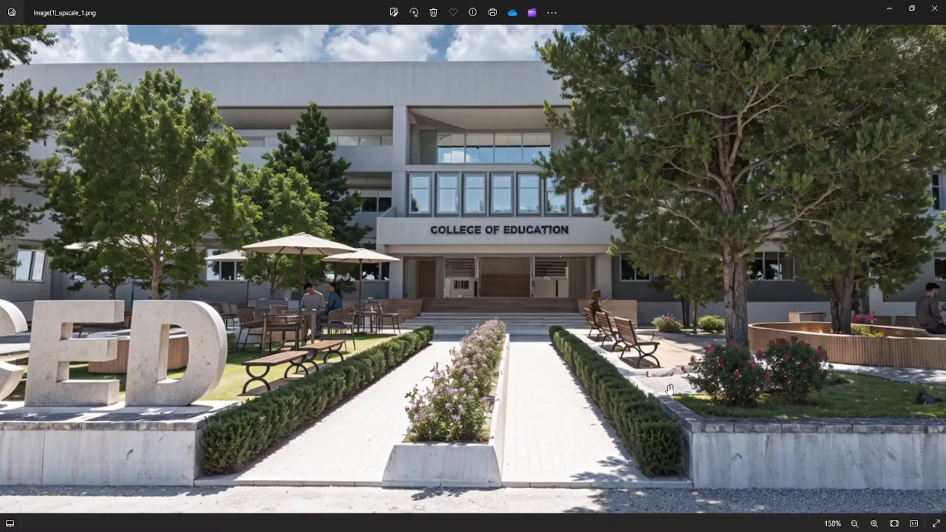
{"action": "scroll", "coordinate": [367, 323], "scroll_direction": "up", "scroll_amount": 6}
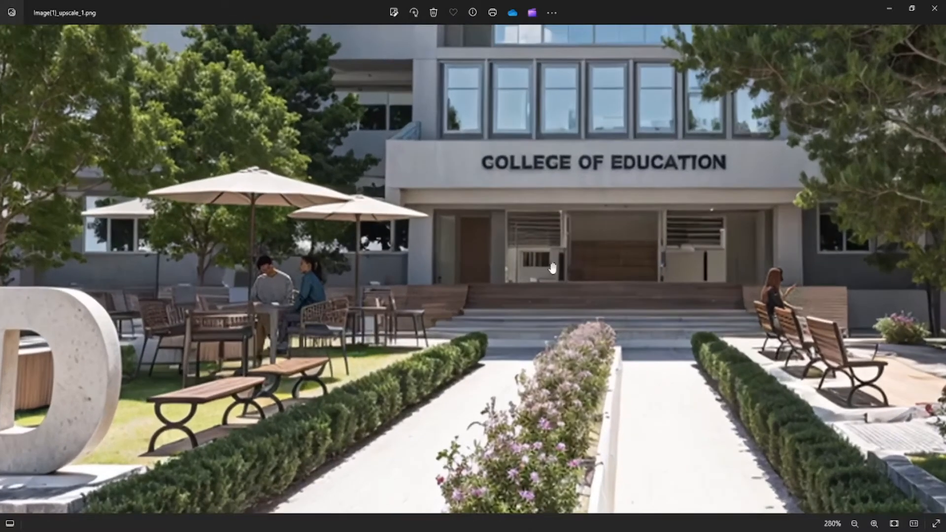
{"action": "scroll", "coordinate": [191, 273], "scroll_direction": "down", "scroll_amount": 1}
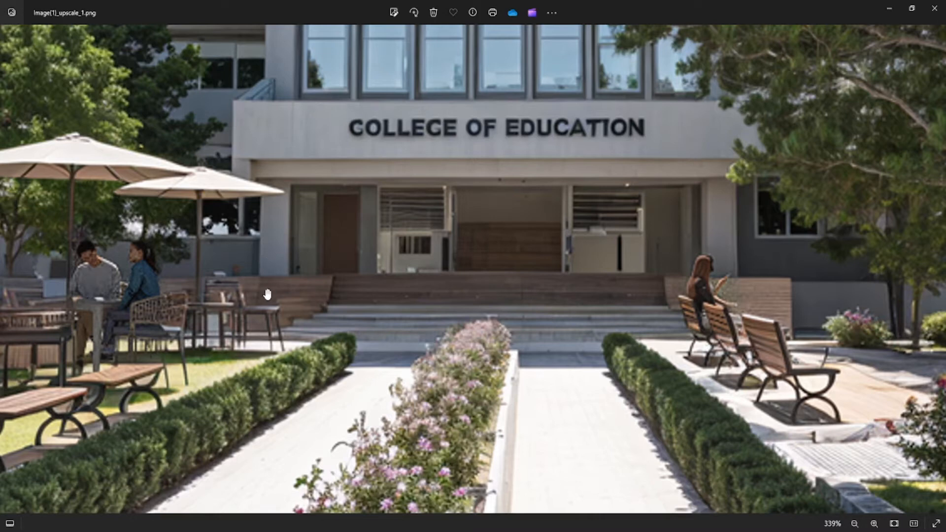
{"action": "scroll", "coordinate": [277, 283], "scroll_direction": "down", "scroll_amount": 6}
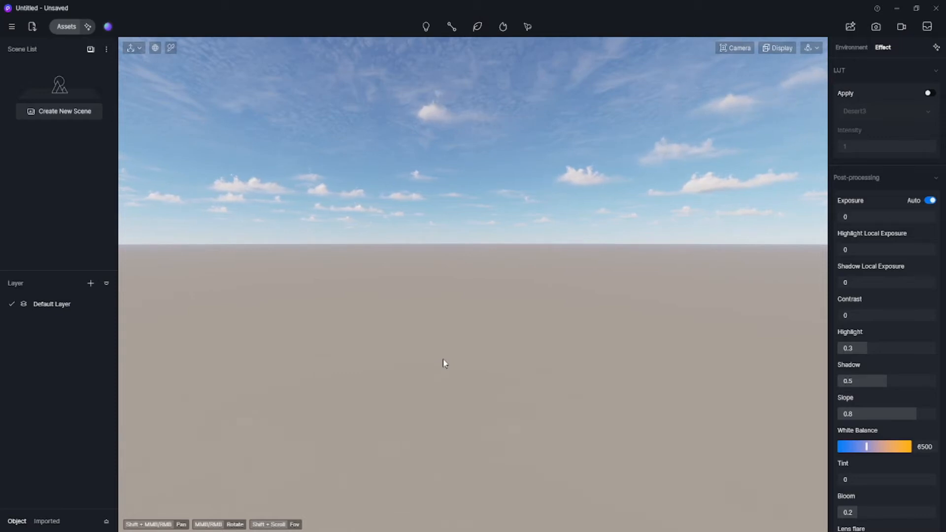
Place the Bulldozer model from the Special Vehicle category of the online asset library on the empty ground
{"action": "left_click", "coordinate": [70, 27]}
{"action": "left_click", "coordinate": [14, 62]}
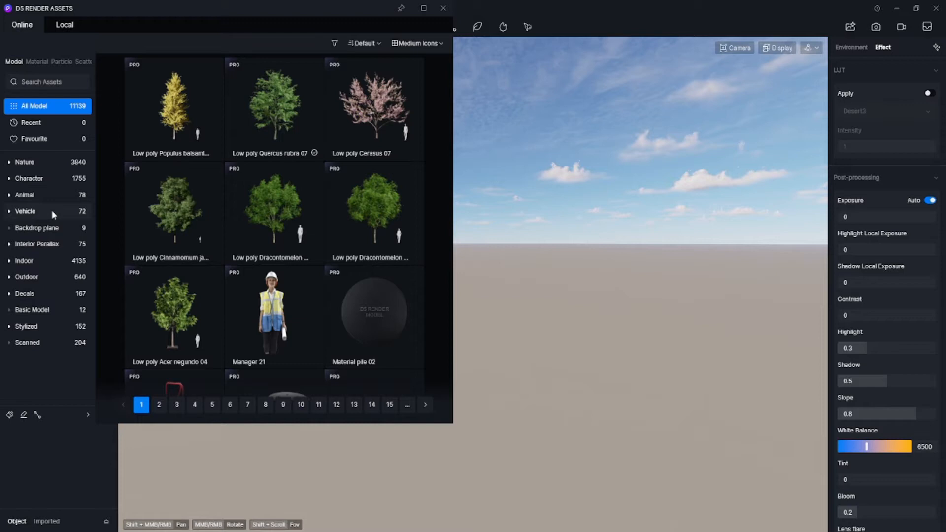
{"action": "left_click", "coordinate": [51, 209]}
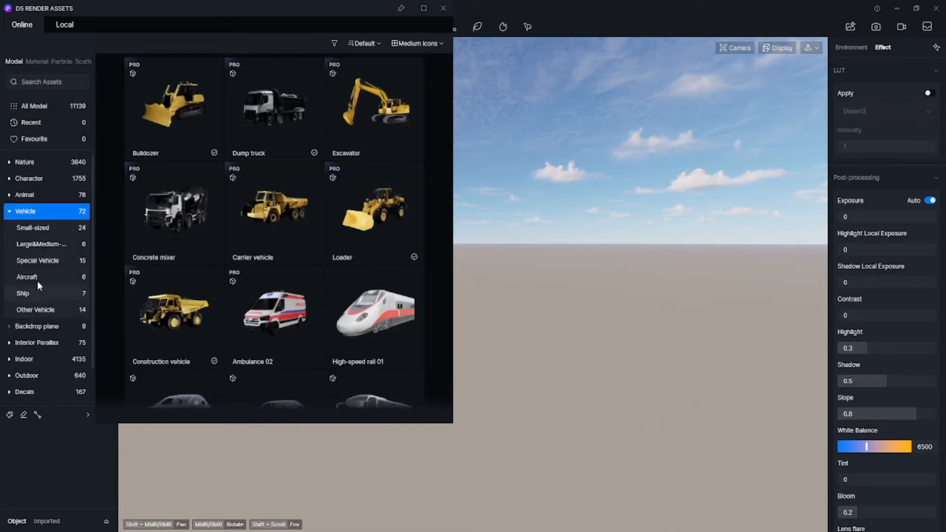
{"action": "left_click", "coordinate": [38, 262]}
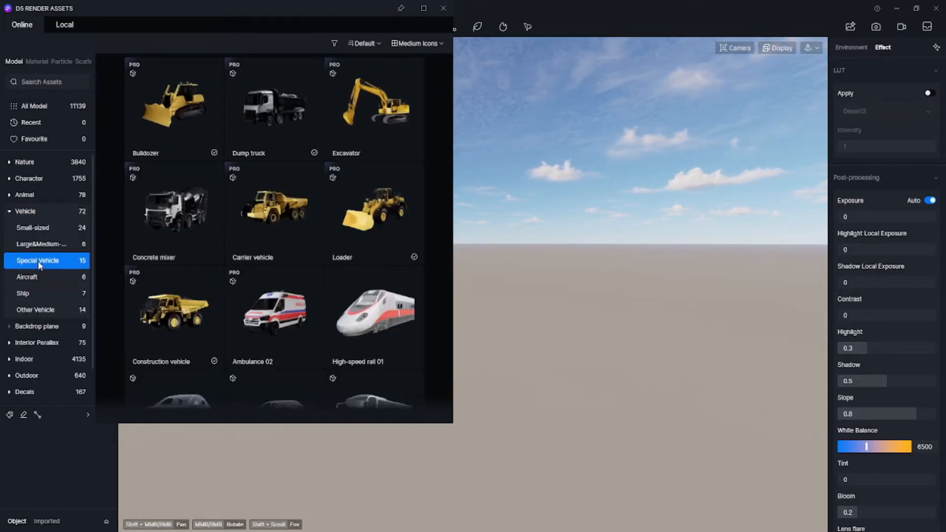
{"action": "left_click", "coordinate": [187, 113]}
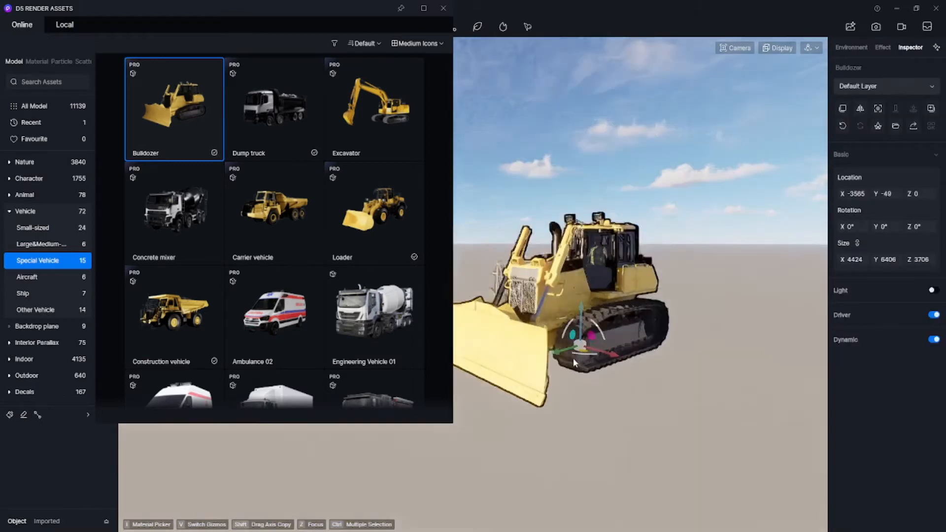
{"action": "left_click", "coordinate": [572, 358]}
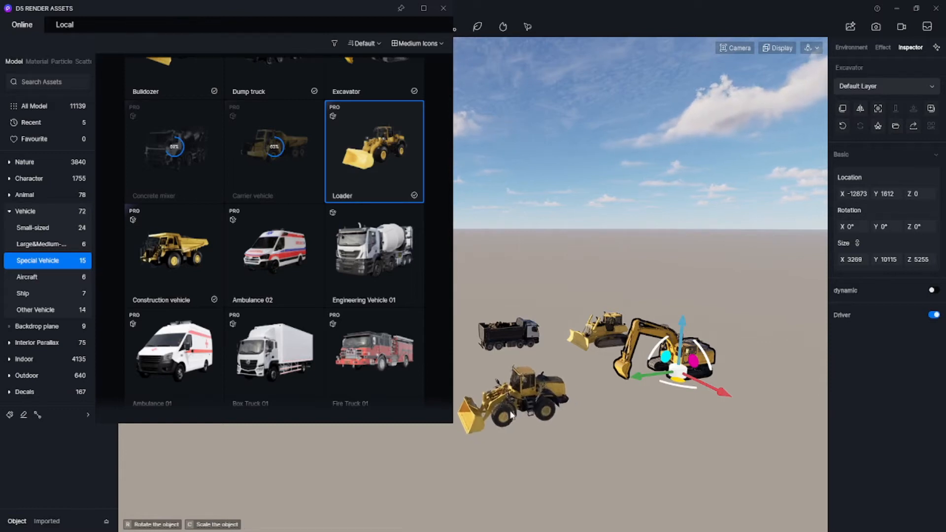
Place the Loader in front of the dump truck and the Construction vehicle behind it
{"action": "left_click", "coordinate": [497, 412]}
{"action": "scroll", "coordinate": [534, 384], "scroll_direction": "down", "scroll_amount": 3}
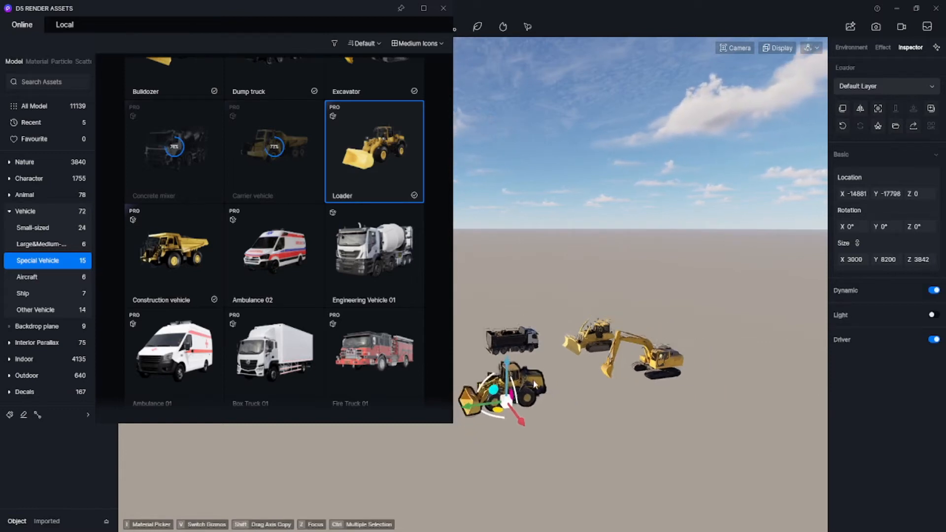
{"action": "left_click", "coordinate": [163, 264]}
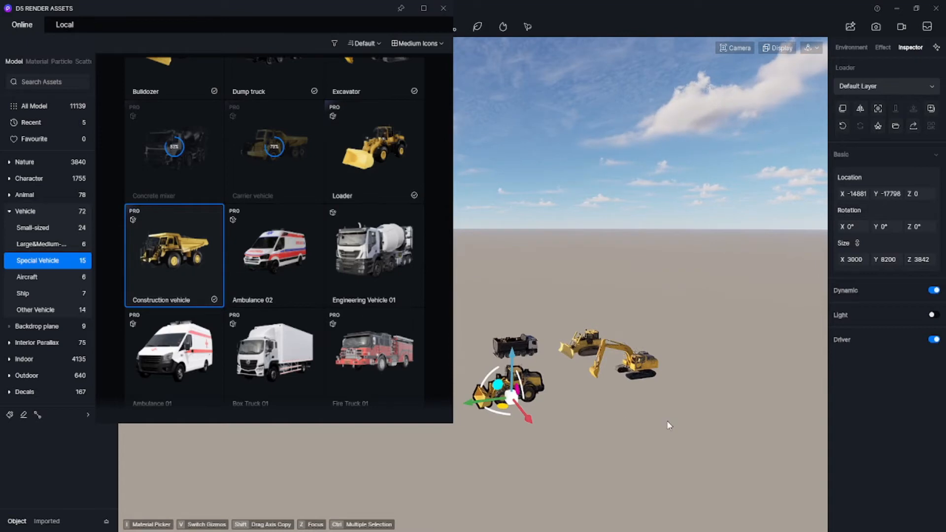
{"action": "left_click", "coordinate": [538, 323]}
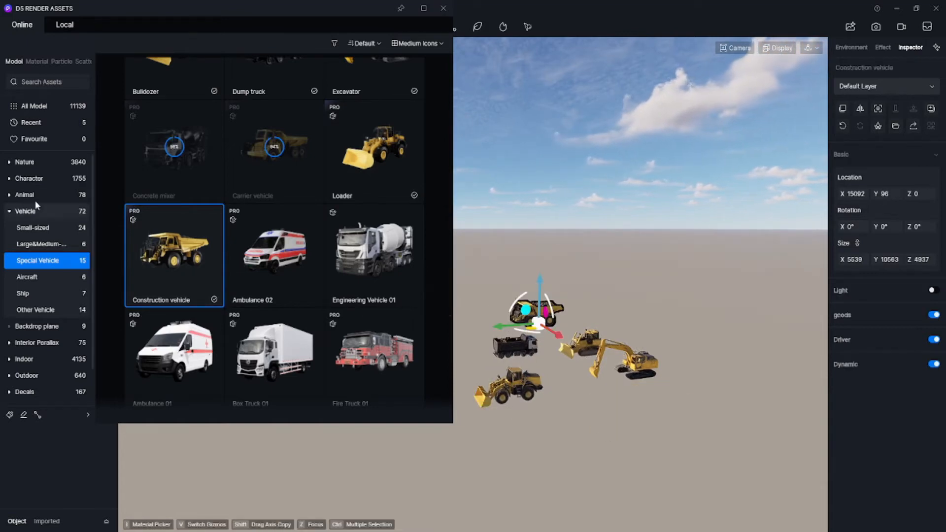
Place the Concrete mixer beside the construction vehicle and the Carrier vehicle on the ground behind the bulldozer
{"action": "left_click", "coordinate": [180, 152]}
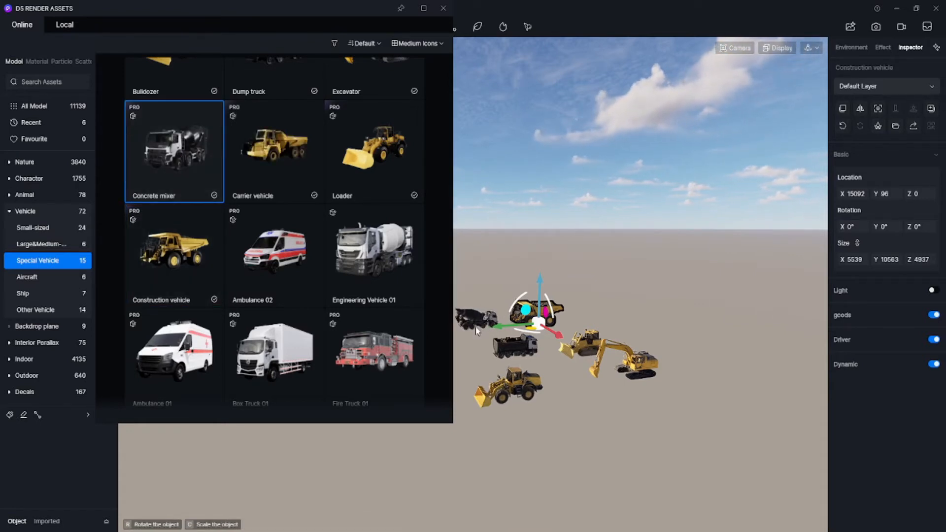
{"action": "left_click", "coordinate": [474, 329]}
{"action": "left_click", "coordinate": [264, 171]}
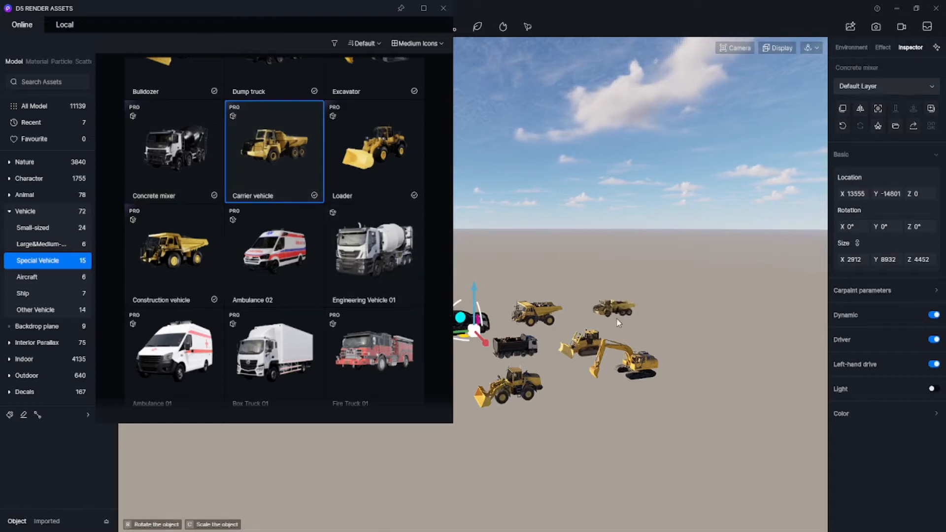
{"action": "left_click", "coordinate": [616, 318]}
Turn on the dynamic option for the excavator standing next to the bulldozer
{"action": "scroll", "coordinate": [613, 320], "scroll_direction": "up", "scroll_amount": 3}
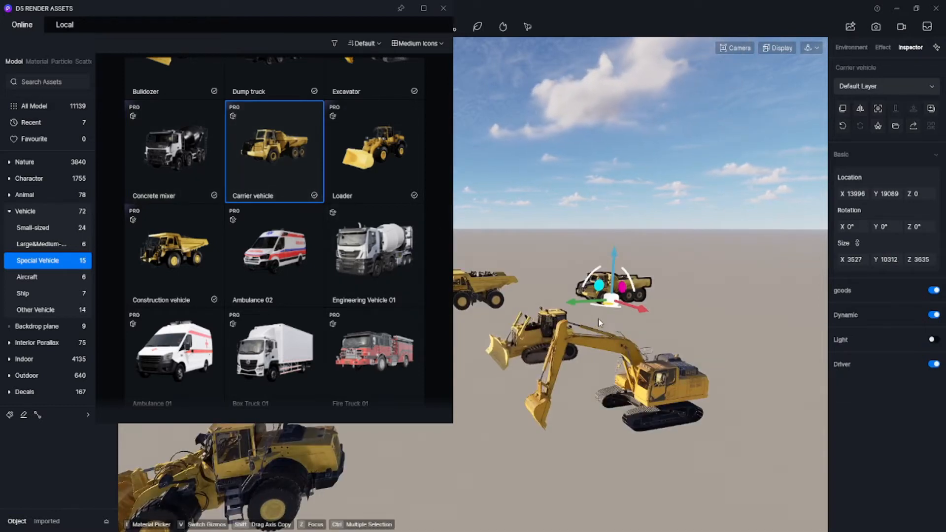
{"action": "left_click", "coordinate": [543, 196]}
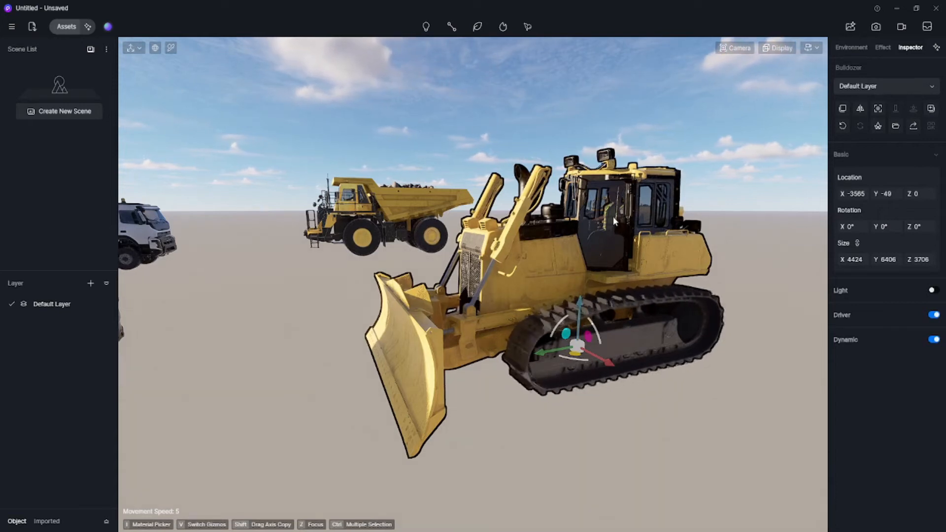
{"action": "scroll", "coordinate": [399, 258], "scroll_direction": "down", "scroll_amount": 1}
{"action": "right_click_drag", "start_coordinate": [399, 258], "coordinate": [337, 233]}
{"action": "key", "text": "w"}
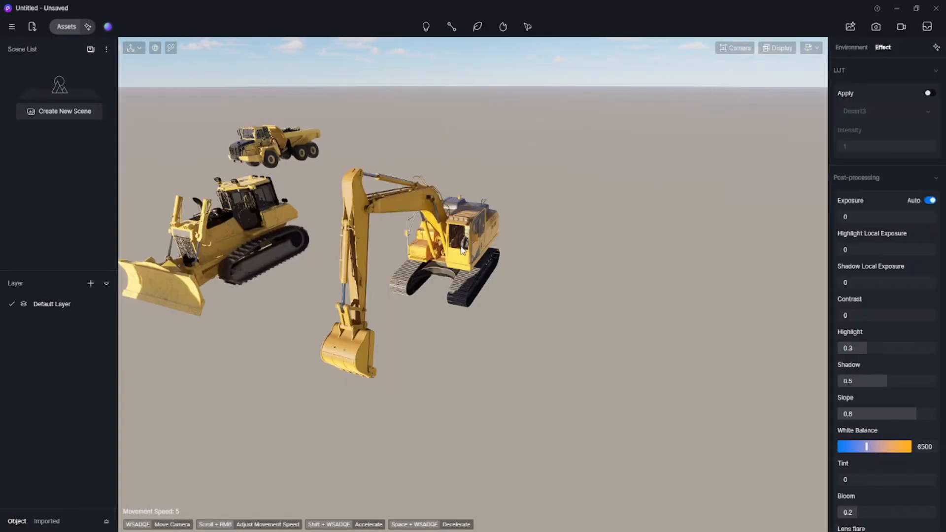
{"action": "left_click", "coordinate": [456, 261]}
{"action": "left_click", "coordinate": [935, 290]}
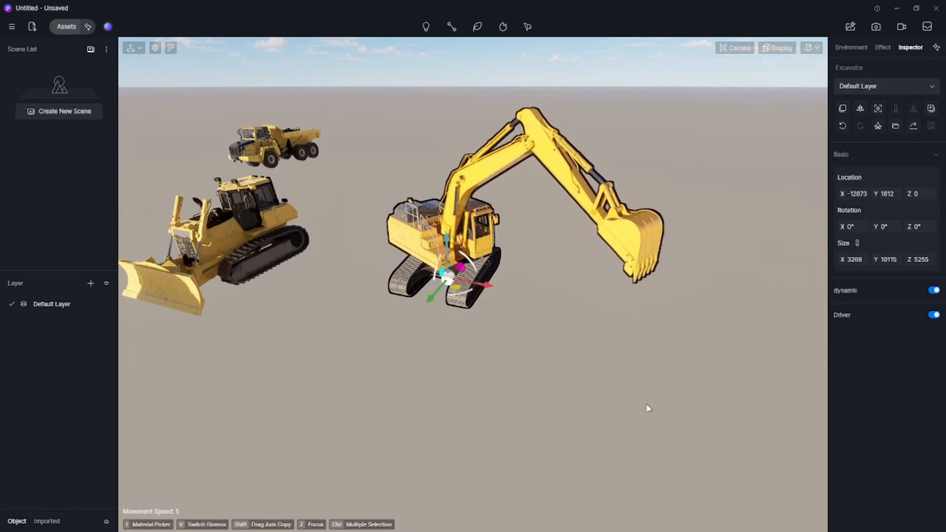
Examine the animated excavator and the driver in its cab up close
{"action": "left_click", "coordinate": [543, 379]}
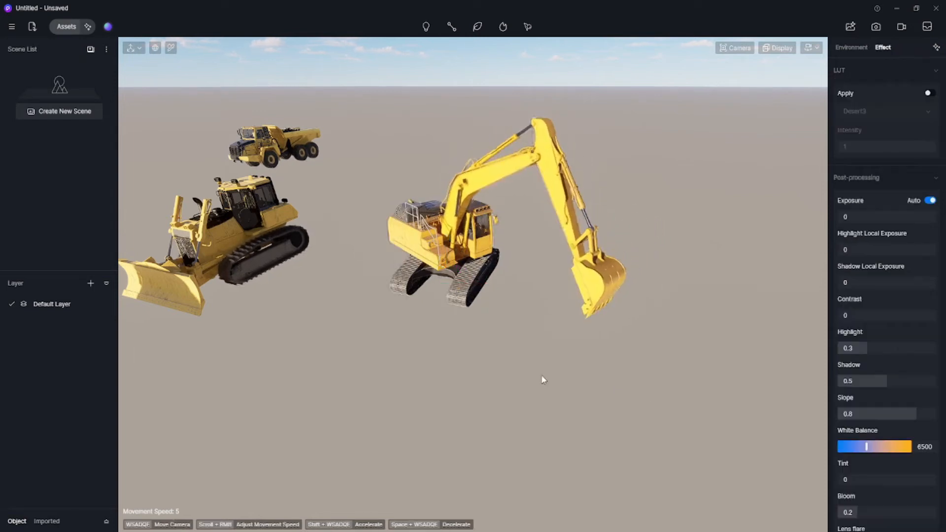
{"action": "left_click", "coordinate": [569, 324]}
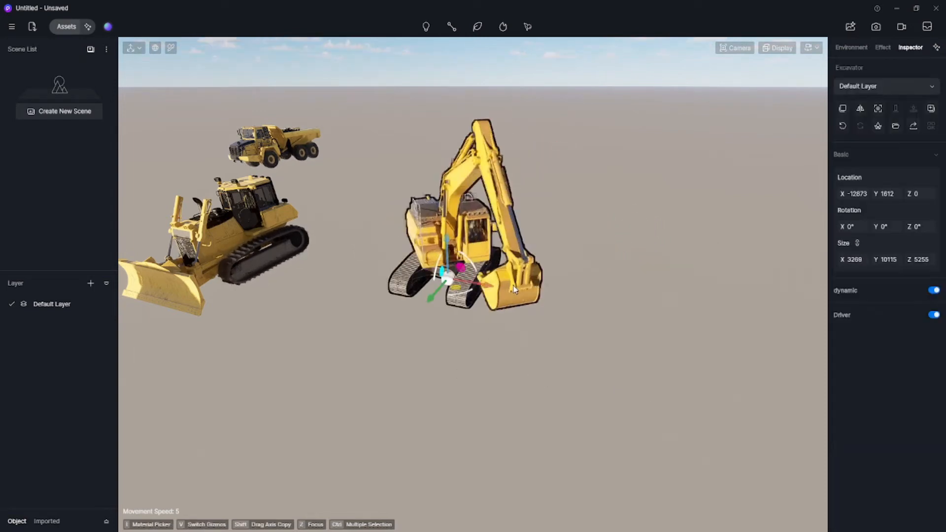
{"action": "scroll", "coordinate": [507, 241], "scroll_direction": "up", "scroll_amount": 5}
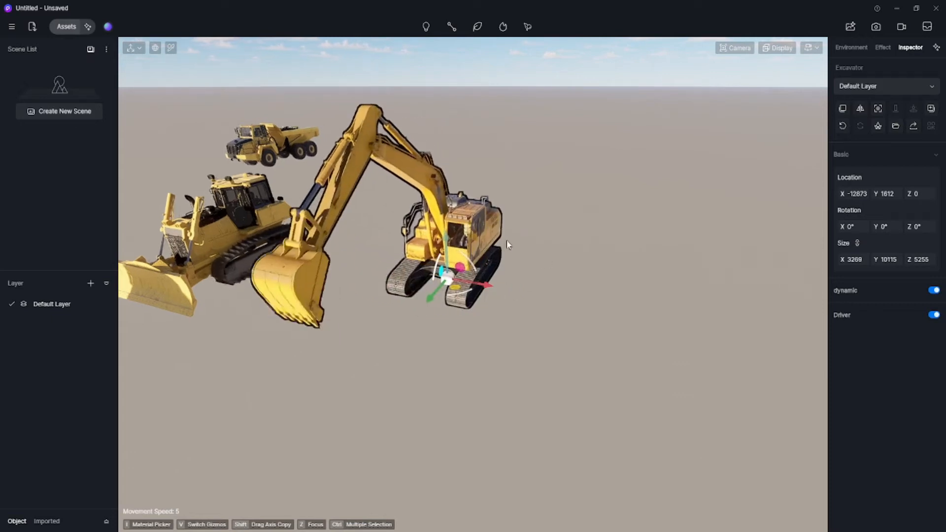
{"action": "scroll", "coordinate": [467, 216], "scroll_direction": "up", "scroll_amount": 5}
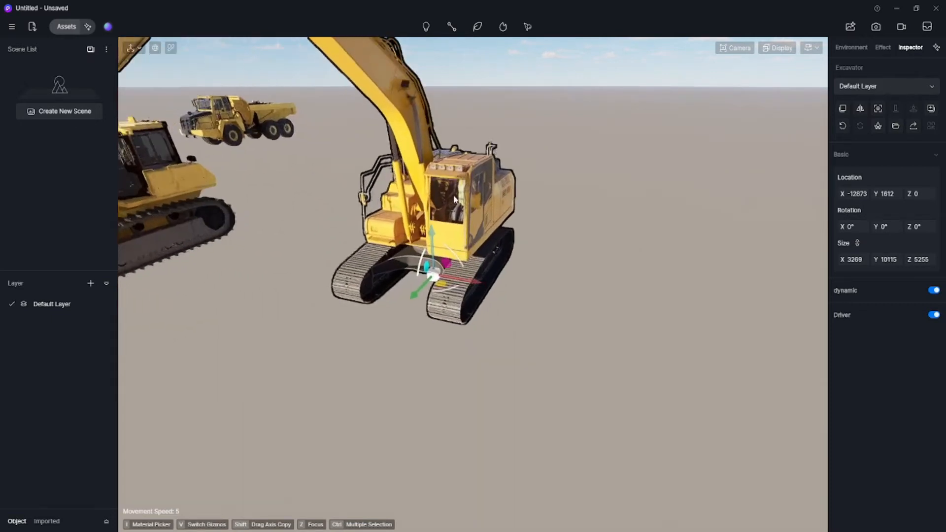
{"action": "scroll", "coordinate": [425, 193], "scroll_direction": "up", "scroll_amount": 3}
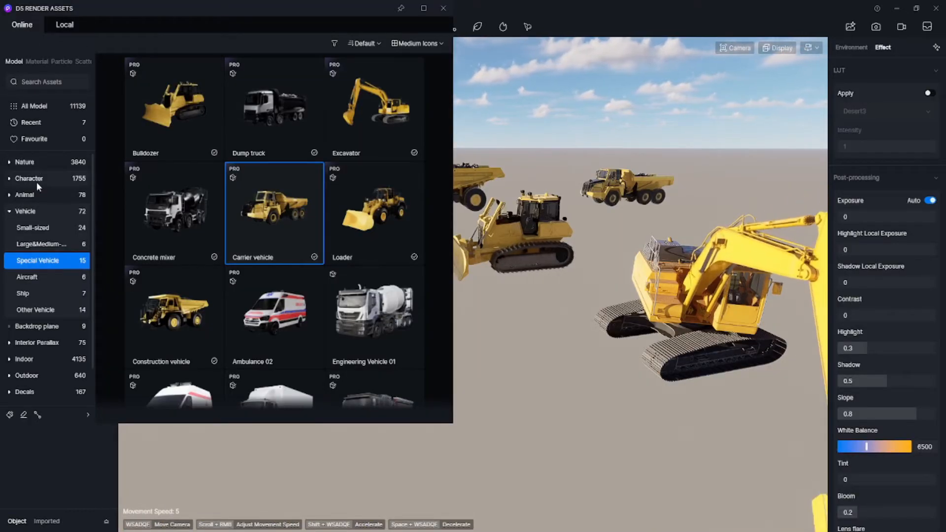
Place the Jacob Transport model from the Professionals category of the Character library on the ground in front of the excavator
{"action": "left_click", "coordinate": [34, 177]}
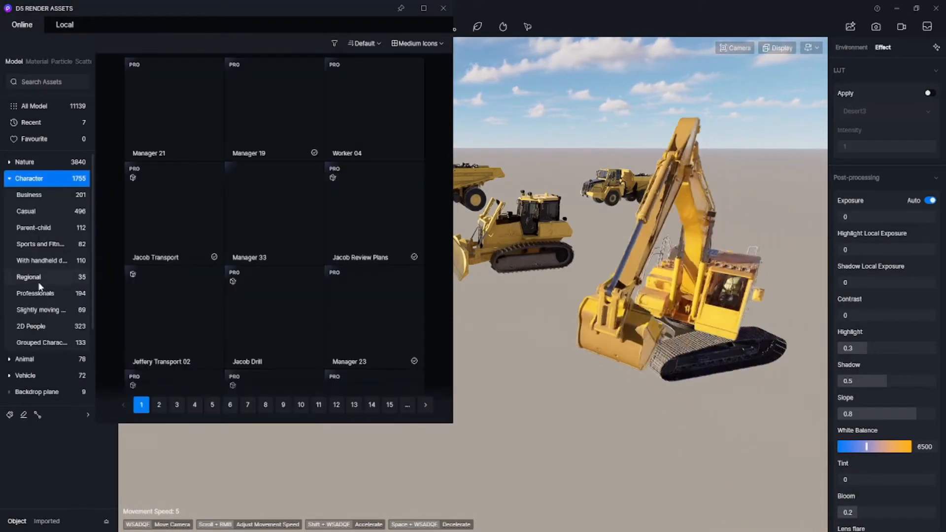
{"action": "left_click", "coordinate": [40, 293]}
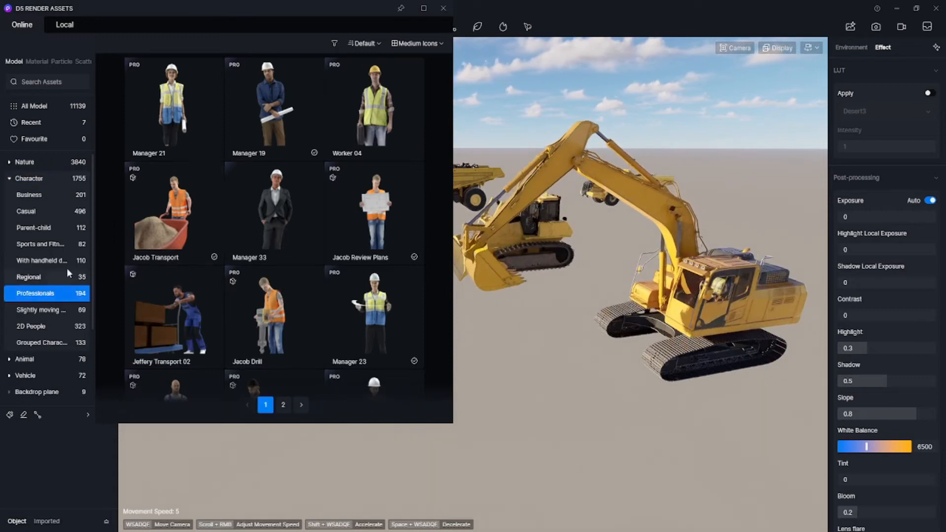
{"action": "scroll", "coordinate": [344, 238], "scroll_direction": "down", "scroll_amount": 3}
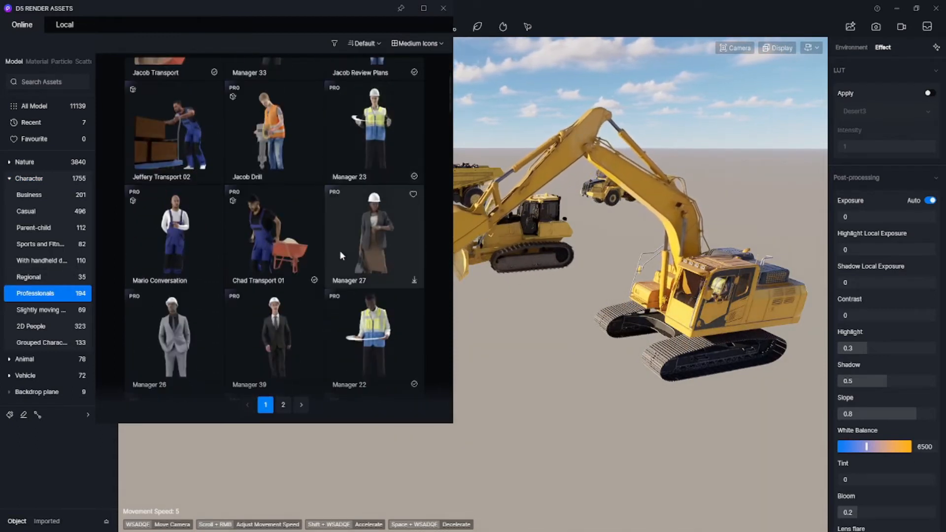
{"action": "scroll", "coordinate": [339, 250], "scroll_direction": "down", "scroll_amount": 3}
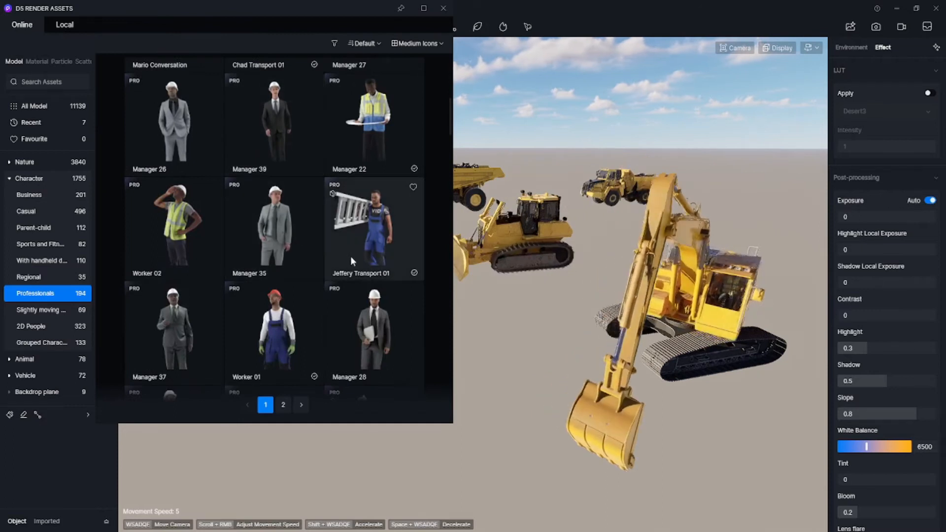
{"action": "scroll", "coordinate": [350, 256], "scroll_direction": "up", "scroll_amount": 3}
{"action": "scroll", "coordinate": [258, 202], "scroll_direction": "up", "scroll_amount": 2}
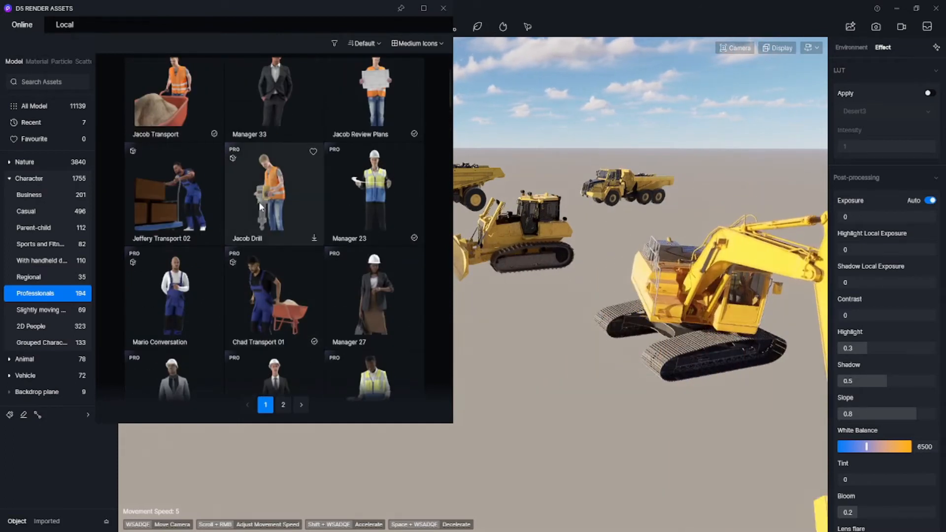
{"action": "scroll", "coordinate": [259, 202], "scroll_direction": "up", "scroll_amount": 2}
{"action": "scroll", "coordinate": [207, 204], "scroll_direction": "up", "scroll_amount": 1}
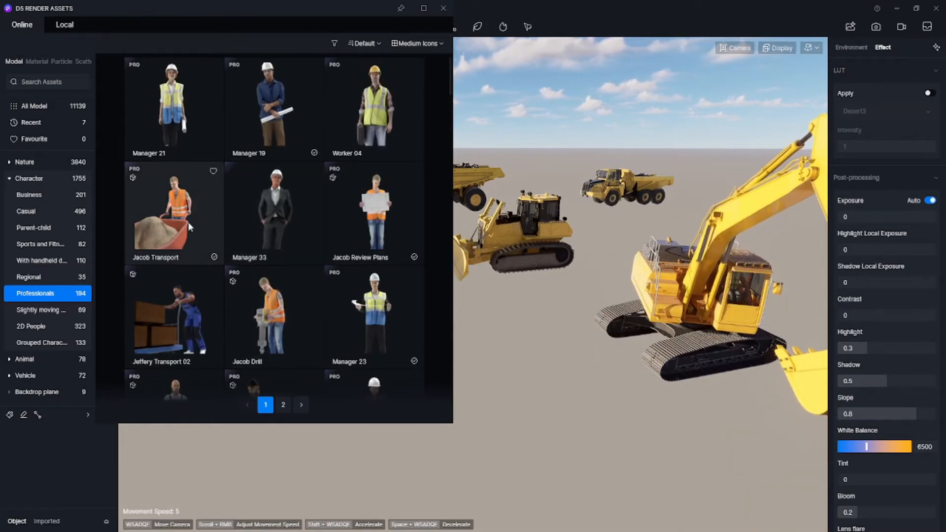
{"action": "key", "text": "e"}
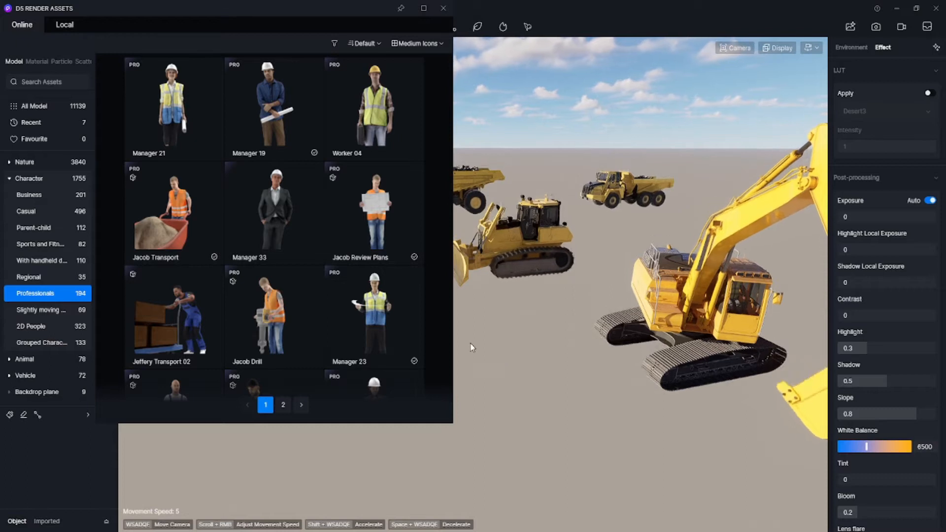
{"action": "key", "text": "q"}
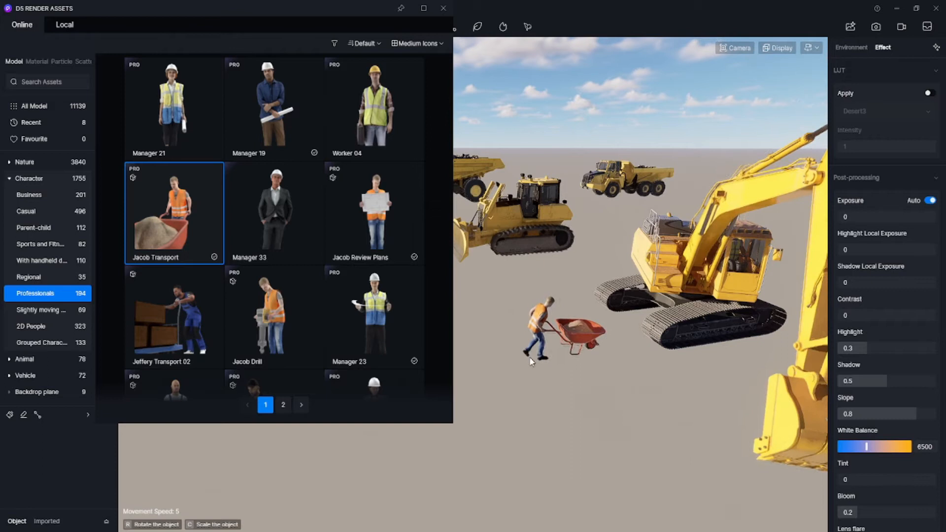
{"action": "left_click", "coordinate": [495, 366]}
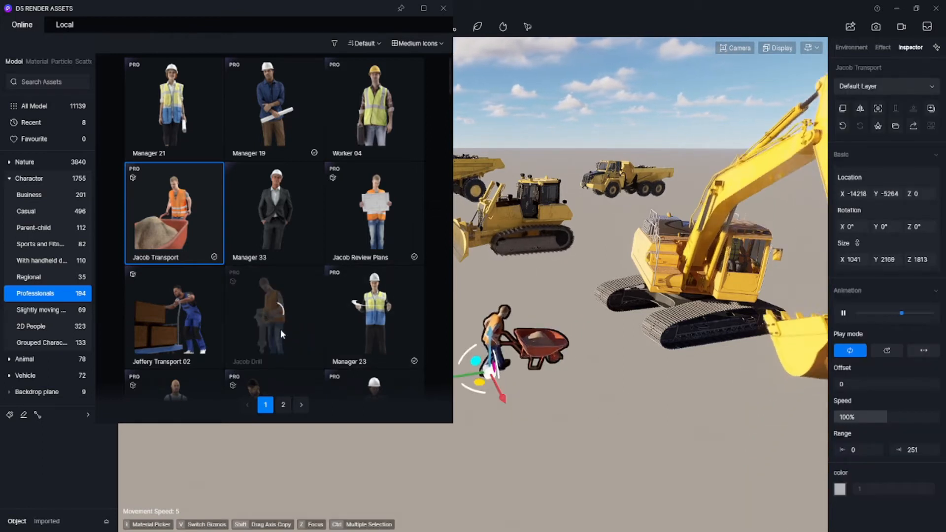
Place Jacob Drill near the excavator, rotated 116° about Z, and Jeffery Transport 01 on the ground beside the dump truck
{"action": "scroll", "coordinate": [270, 321], "scroll_direction": "down", "scroll_amount": 1}
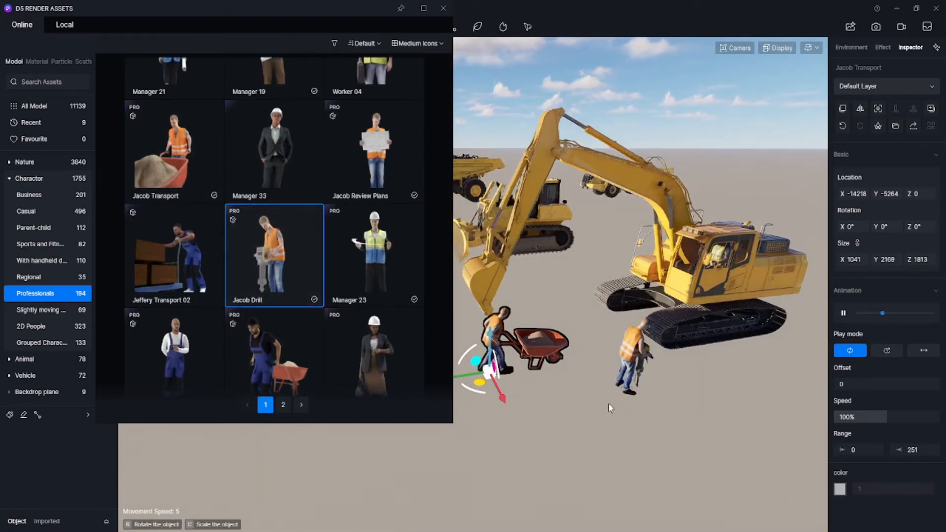
{"action": "left_click_drag", "start_coordinate": [611, 425], "coordinate": [551, 370]}
{"action": "right_click_drag", "start_coordinate": [476, 289], "coordinate": [421, 269]}
{"action": "scroll", "coordinate": [339, 285], "scroll_direction": "down", "scroll_amount": 10}
{"action": "scroll", "coordinate": [342, 256], "scroll_direction": "up", "scroll_amount": 2}
{"action": "left_click", "coordinate": [358, 170]}
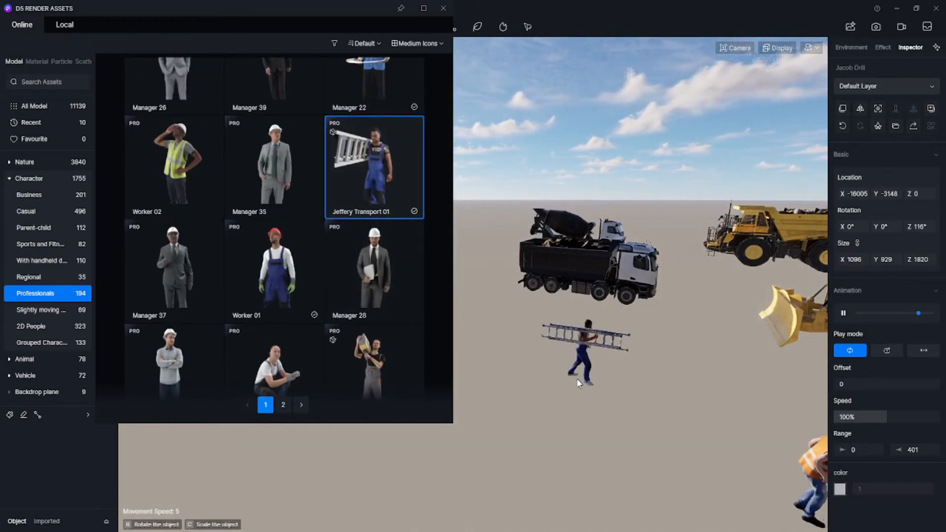
{"action": "left_click", "coordinate": [578, 382]}
Place the Manager 24 model on the ground beside the worker carrying the ladder
{"action": "scroll", "coordinate": [324, 300], "scroll_direction": "down", "scroll_amount": 5}
{"action": "scroll", "coordinate": [241, 255], "scroll_direction": "up", "scroll_amount": 2}
{"action": "scroll", "coordinate": [376, 229], "scroll_direction": "up", "scroll_amount": 2}
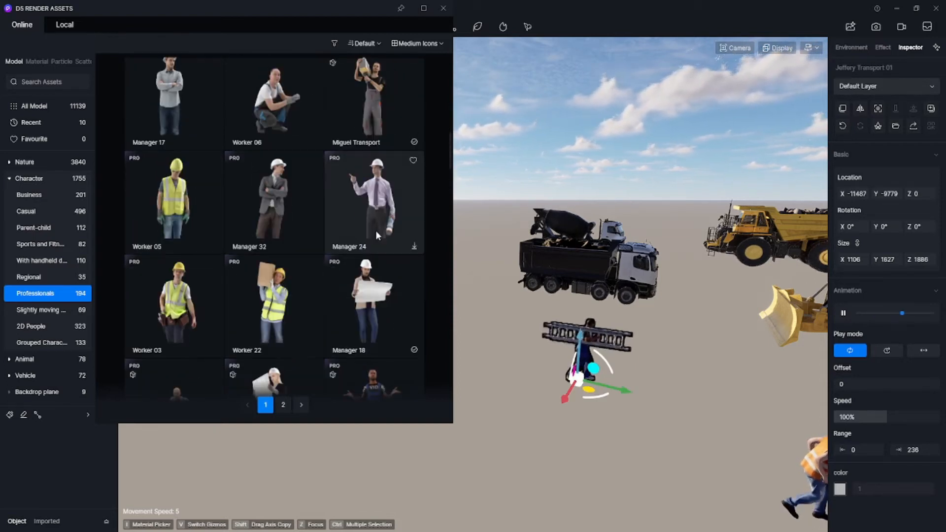
{"action": "left_click", "coordinate": [360, 211]}
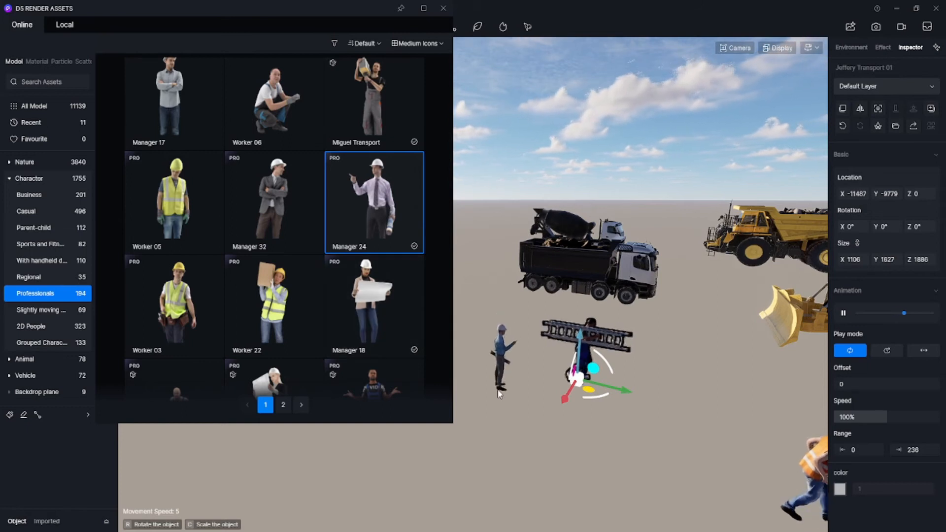
{"action": "left_click", "coordinate": [497, 389]}
Place the Jon Dig model on the ground in front of the manager and the worker carrying the ladder
{"action": "scroll", "coordinate": [332, 301], "scroll_direction": "down", "scroll_amount": 5}
{"action": "scroll", "coordinate": [325, 284], "scroll_direction": "down", "scroll_amount": 5}
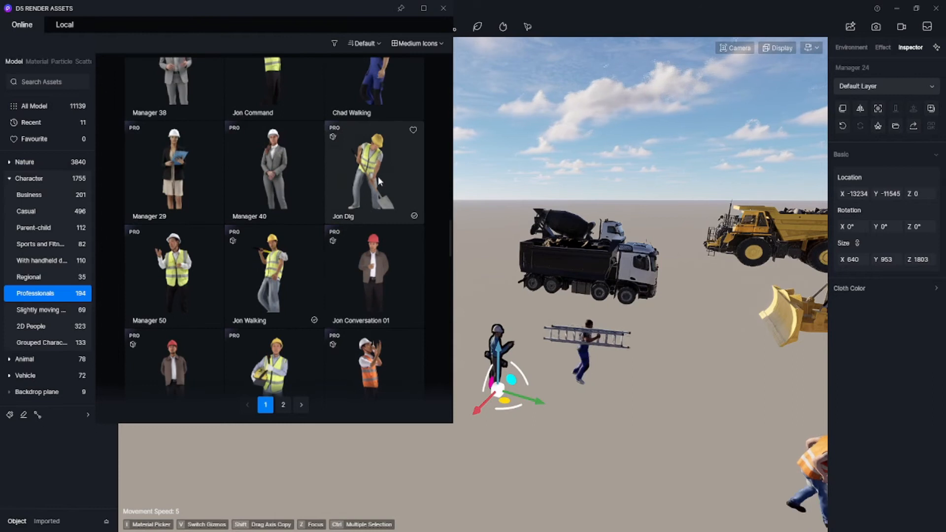
{"action": "scroll", "coordinate": [380, 207], "scroll_direction": "up", "scroll_amount": 5}
{"action": "scroll", "coordinate": [391, 292], "scroll_direction": "up", "scroll_amount": 8}
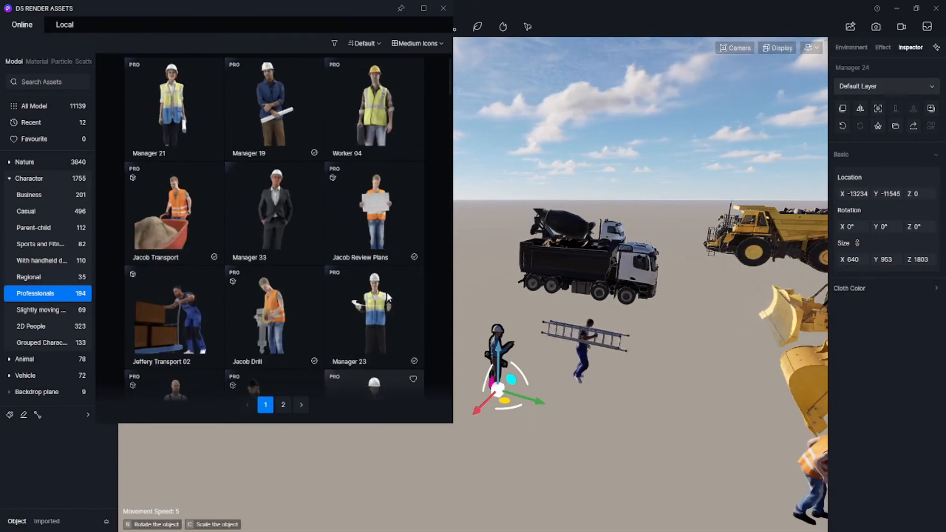
{"action": "scroll", "coordinate": [386, 291], "scroll_direction": "down", "scroll_amount": 6}
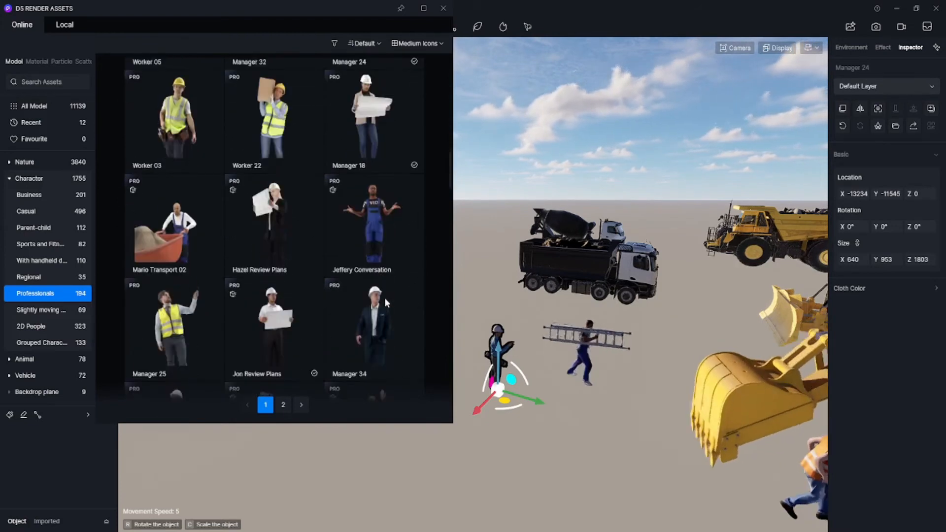
{"action": "scroll", "coordinate": [384, 297], "scroll_direction": "down", "scroll_amount": 6}
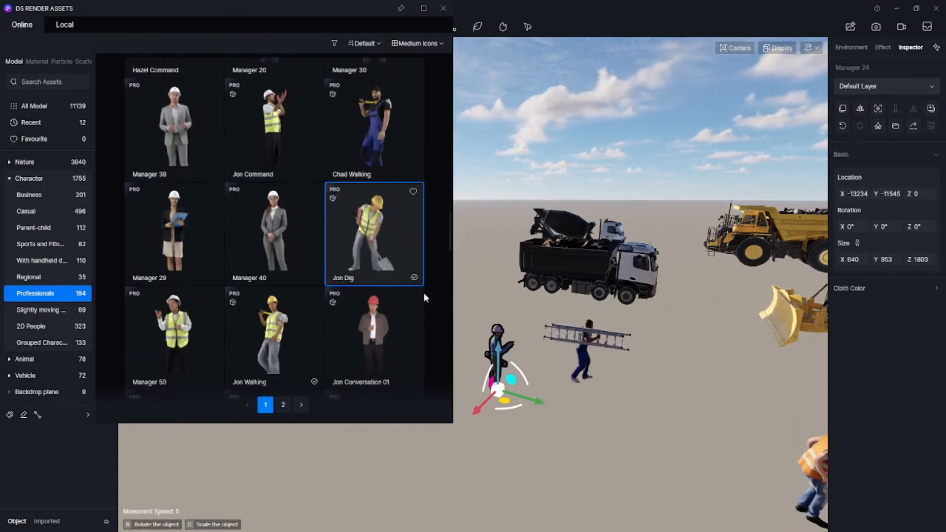
{"action": "left_click", "coordinate": [549, 441]}
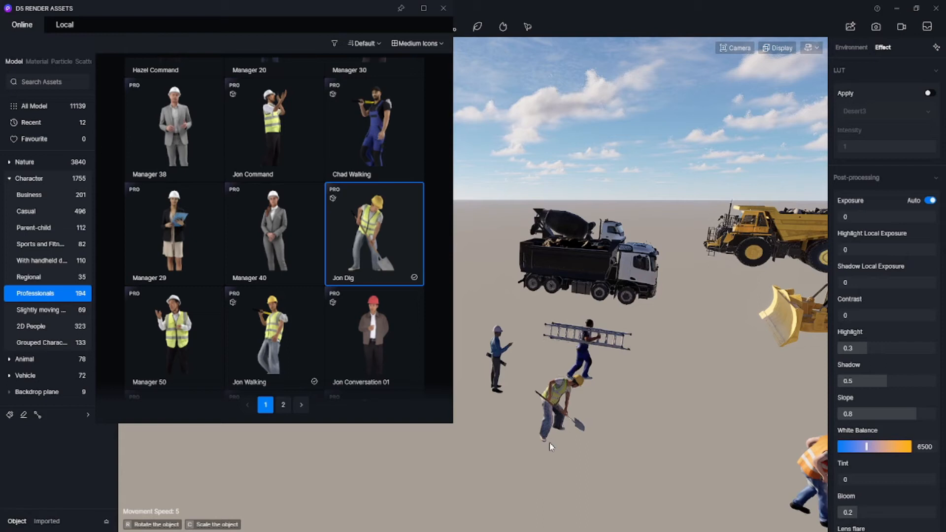
{"action": "left_click", "coordinate": [549, 442]}
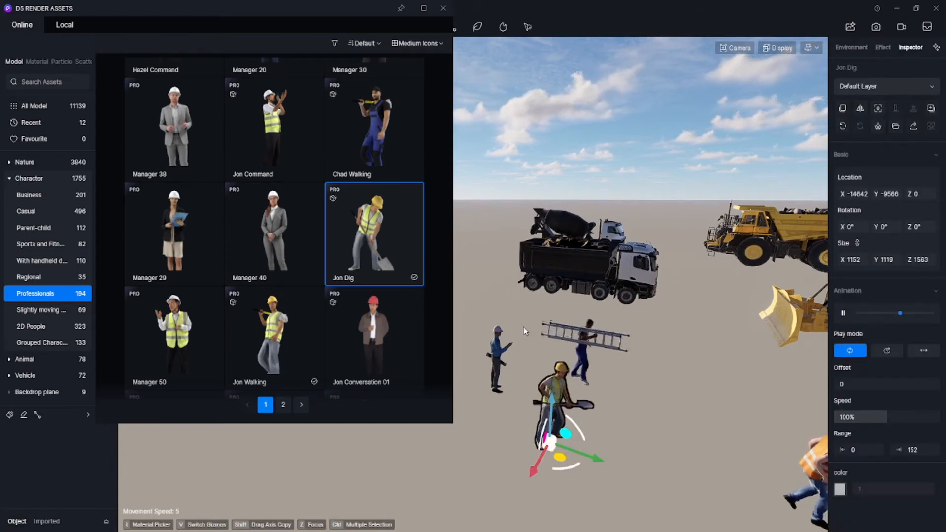
Browse the remaining construction worker models in the Professionals category
{"action": "scroll", "coordinate": [285, 263], "scroll_direction": "down", "scroll_amount": 10}
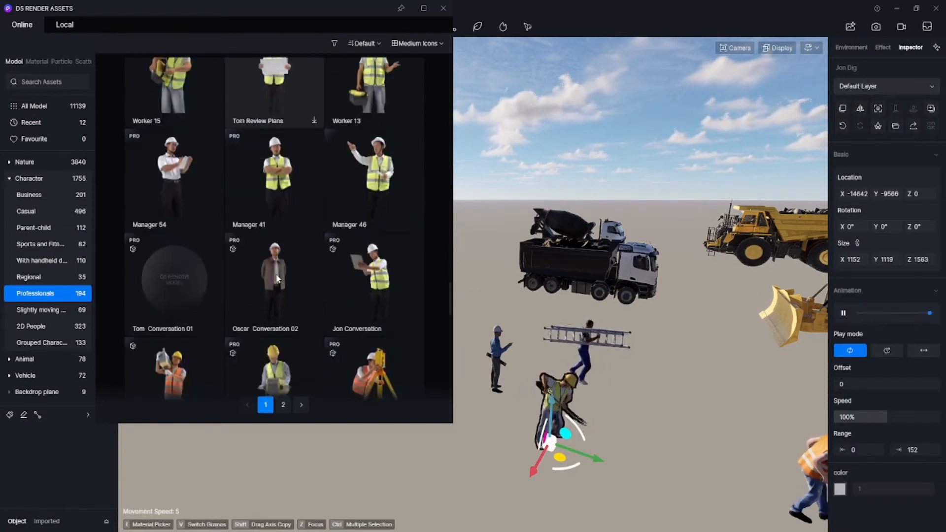
{"action": "scroll", "coordinate": [295, 281], "scroll_direction": "down", "scroll_amount": 10}
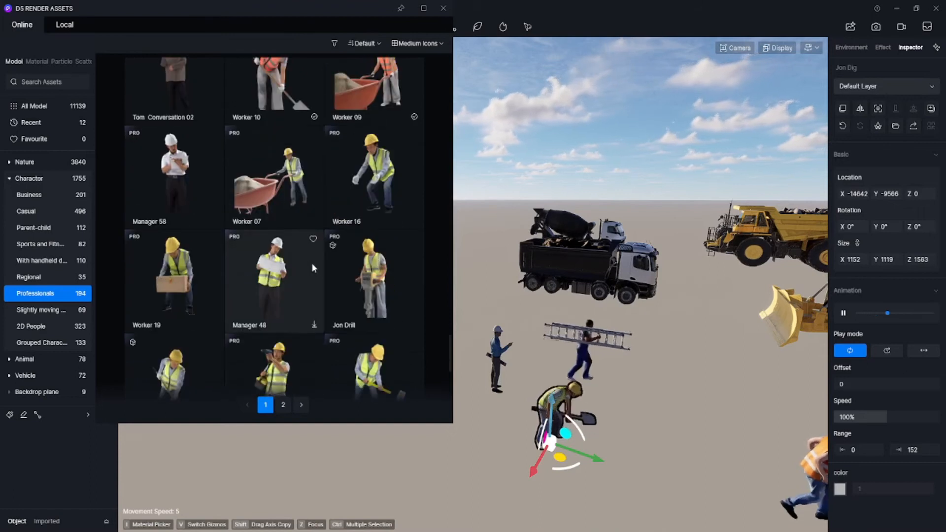
{"action": "key", "text": "d"}
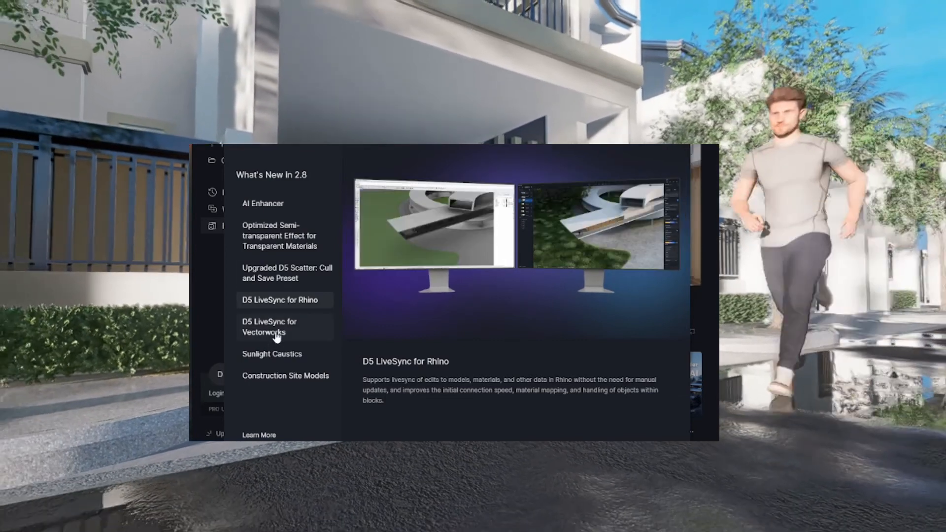
View the D5 LiveSync for Vectorworks and Sunlight Caustics entries in the What's New in 2.8 overview
{"action": "left_click", "coordinate": [275, 334]}
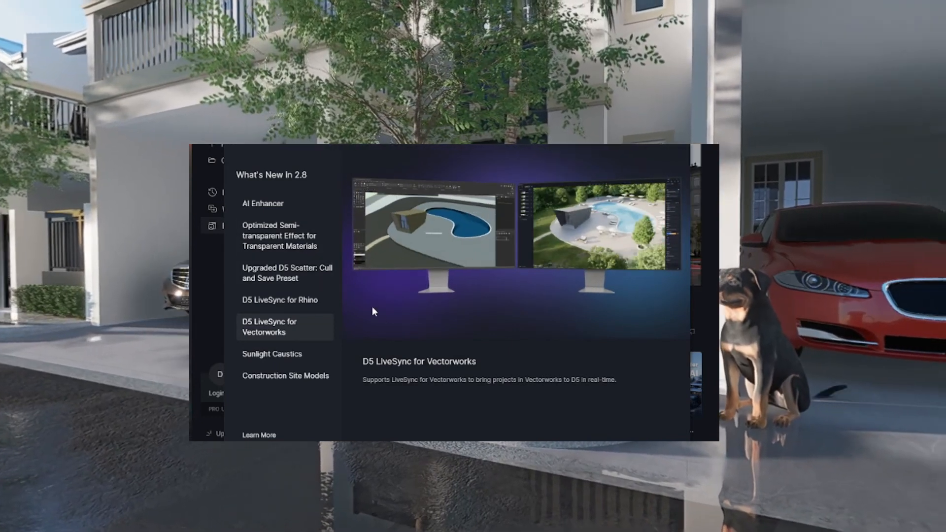
{"action": "left_click", "coordinate": [301, 355]}
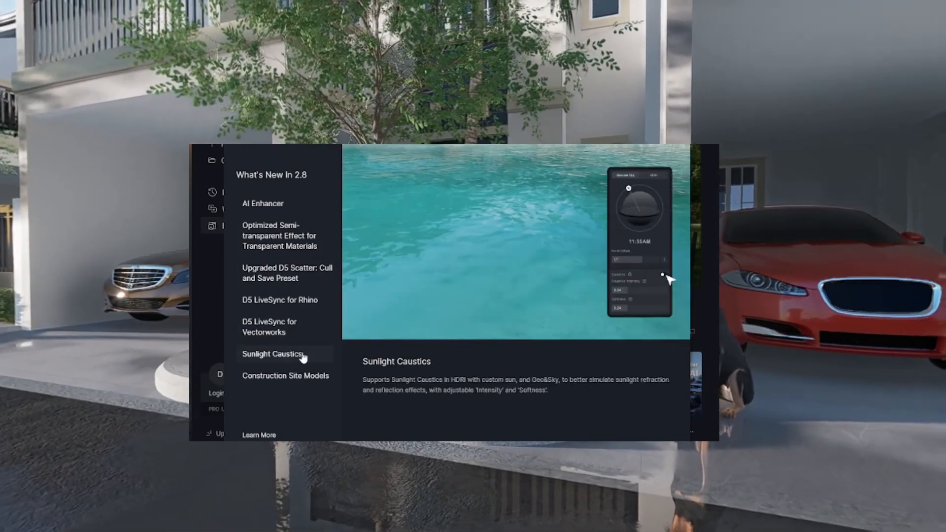